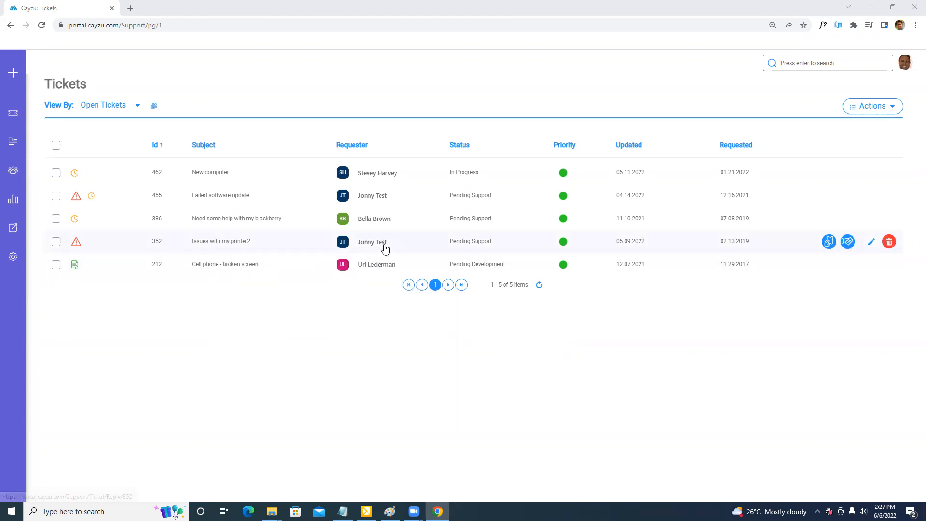
Step: Open ticket 352, "Issues with my printer2", and review its conversation history and ticket fields
left_click(243, 243)
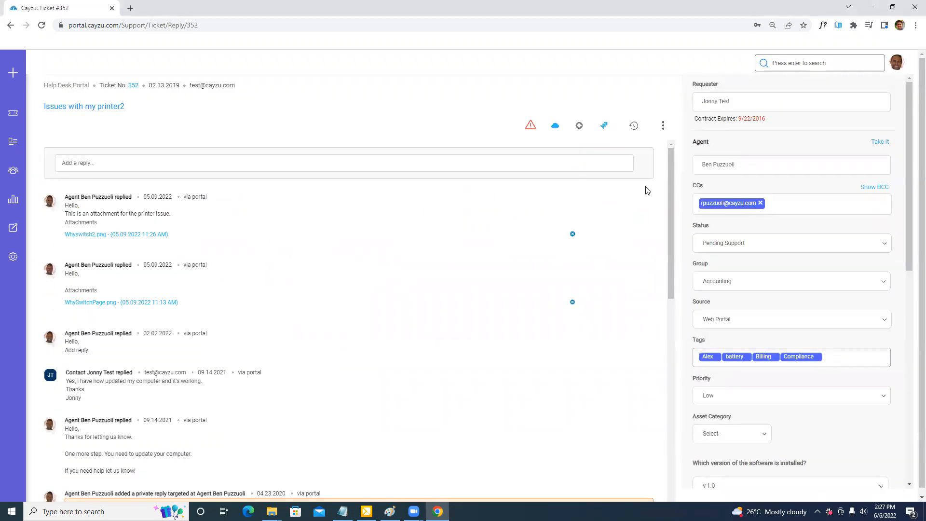
scroll(676, 214, "down", 1)
scroll(677, 214, "down", 7)
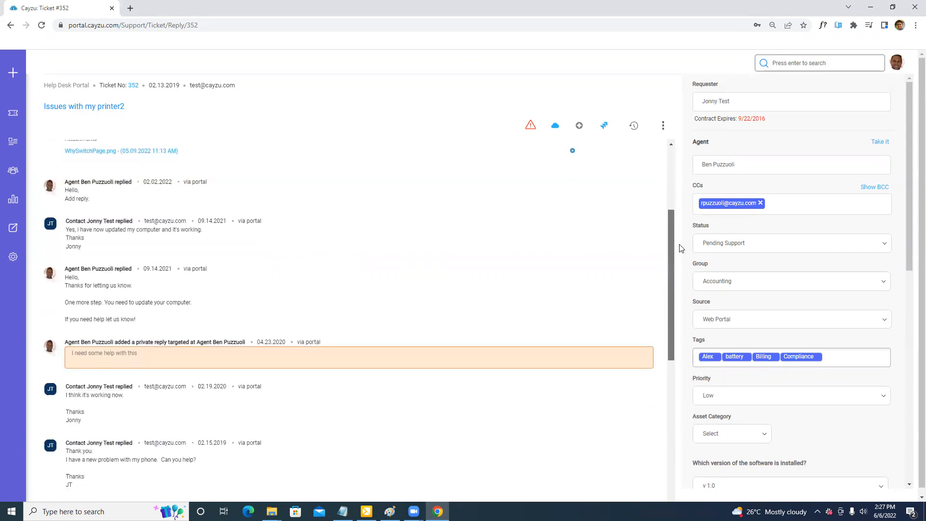
left_click_drag(671, 366, 663, 124)
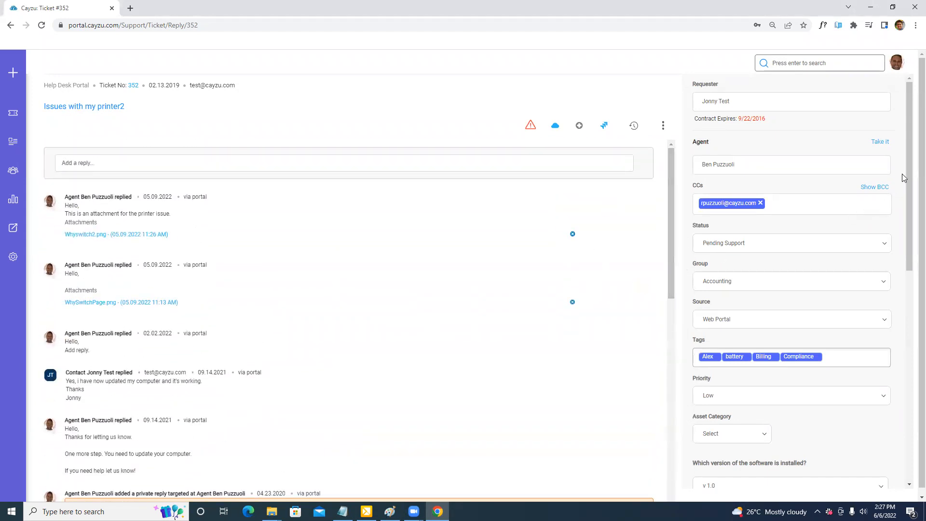
left_click_drag(910, 174, 839, 146)
Step: Write the public reply "Hello, This is my reply" and insert the "Troubleshooting tips for a printer" article by searching for "printer"
left_click(119, 164)
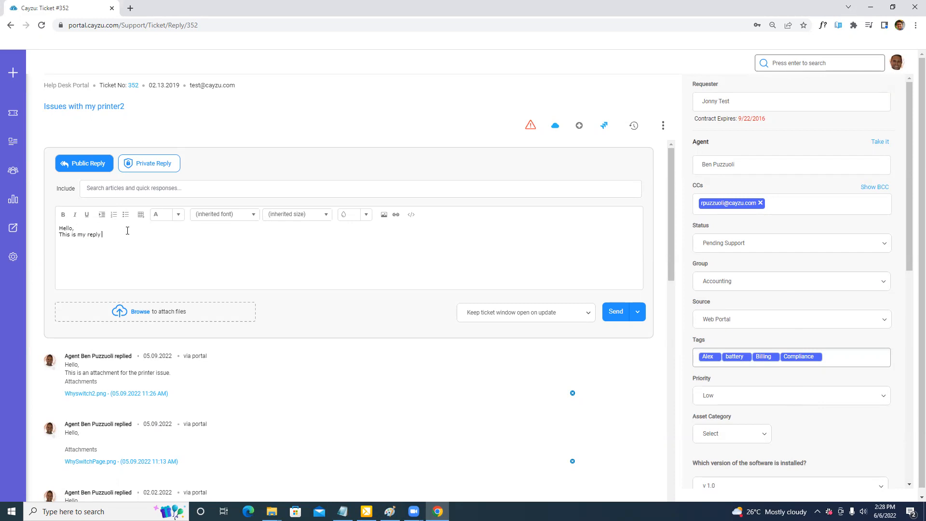
left_click(123, 188)
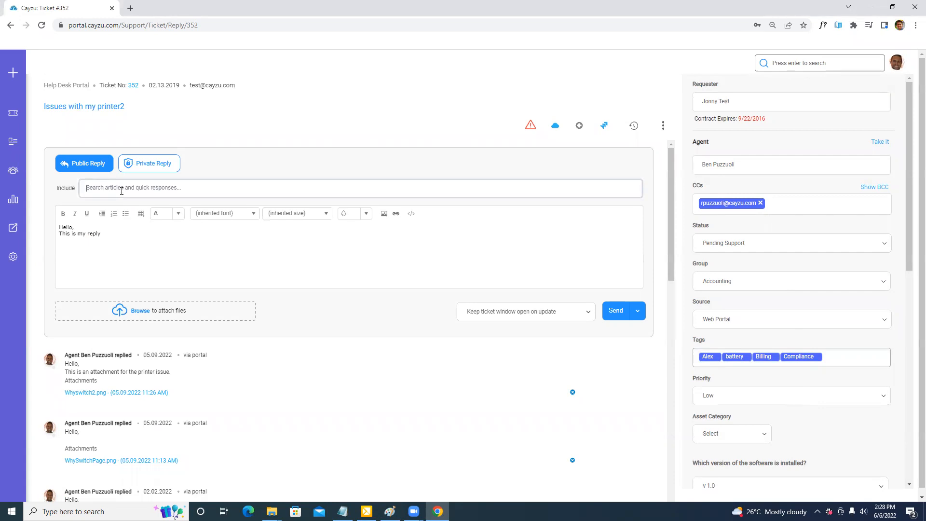
type("printer")
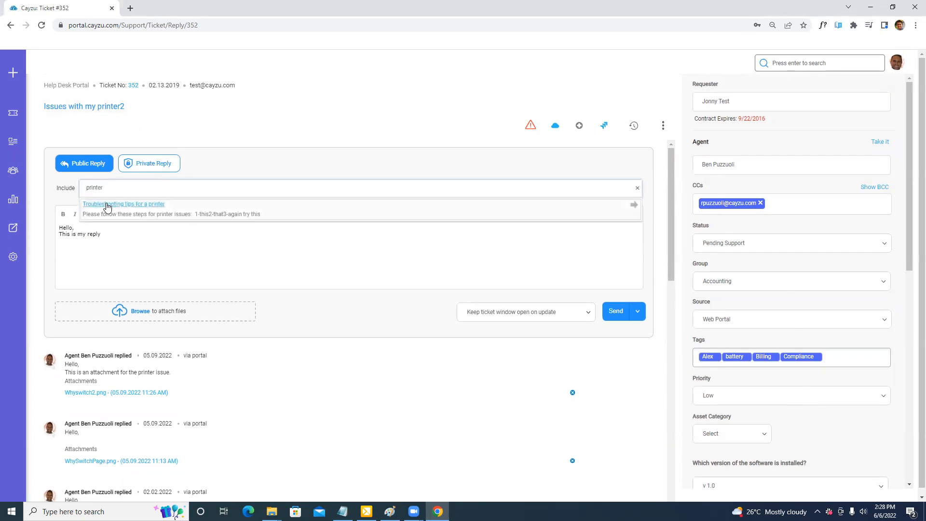
left_click(133, 207)
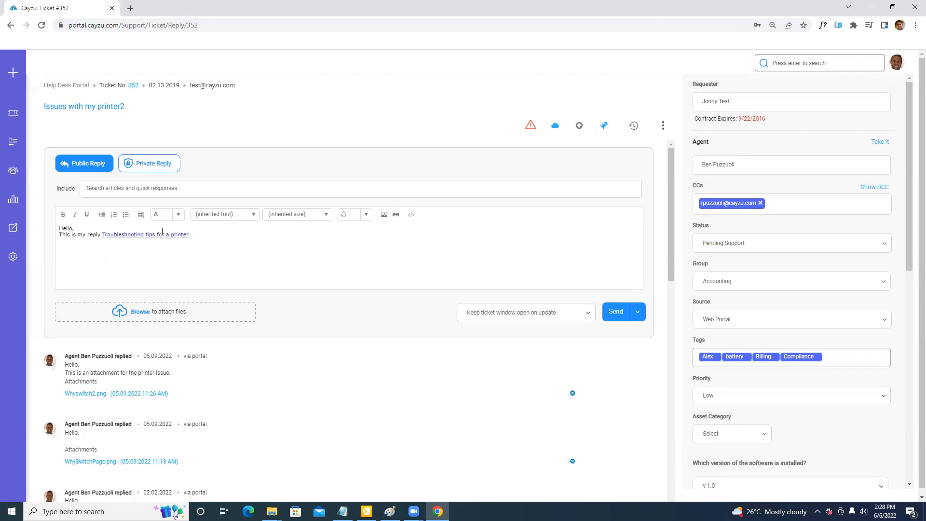
left_click(663, 125)
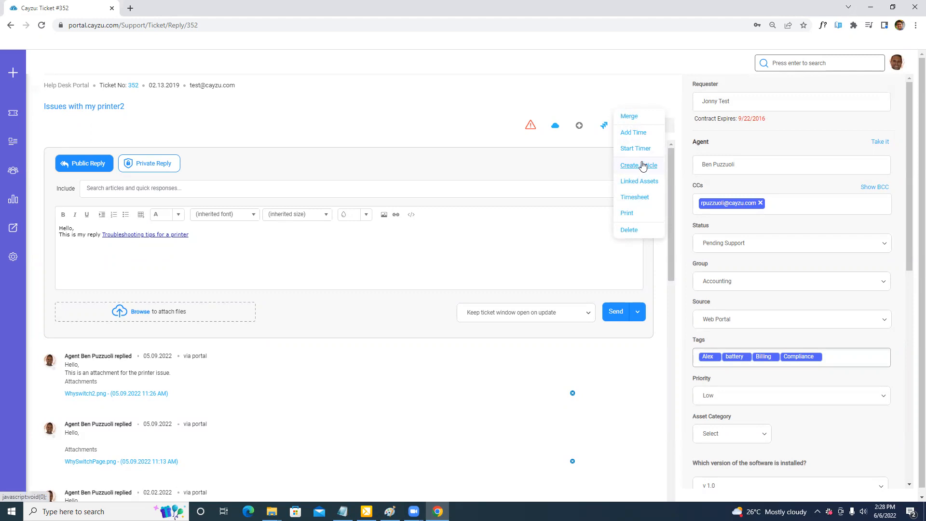
left_click(552, 93)
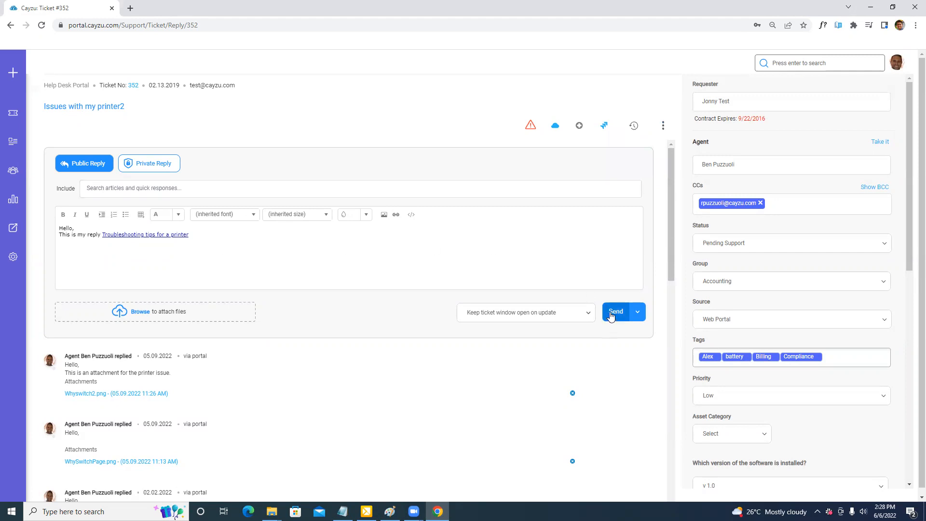
left_click(639, 314)
left_click_drag(84, 259, 39, 250)
key("BackSpace")
left_click(901, 66)
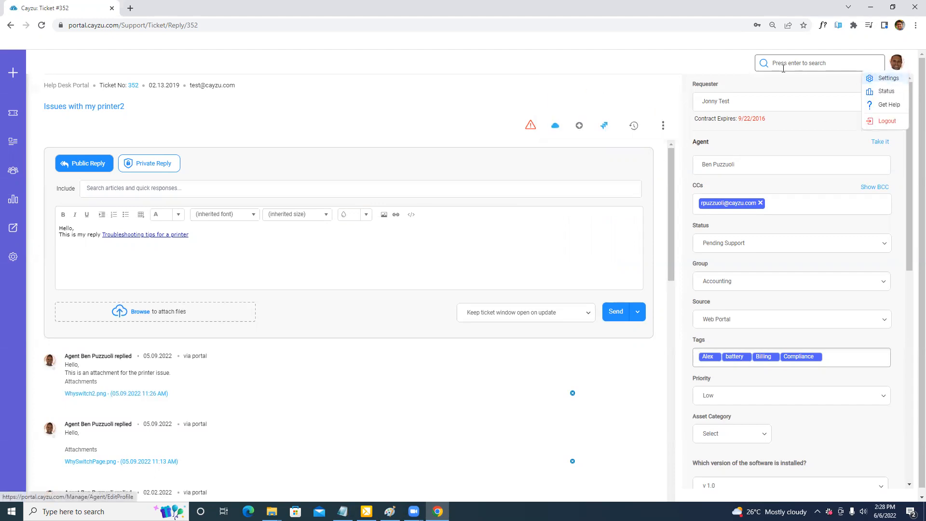
left_click(510, 92)
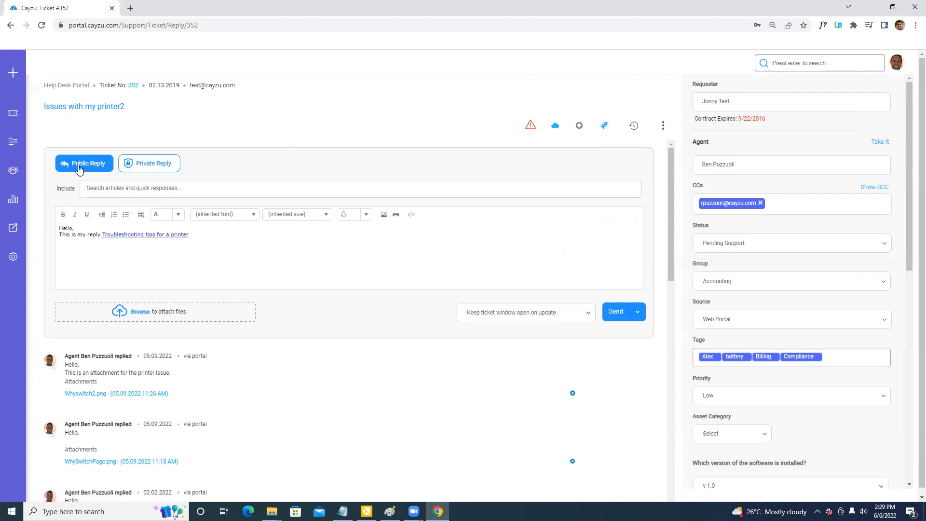
Step: Switch to a private reply, enter "private notes." and address it to two agents from the agent list
left_click(146, 164)
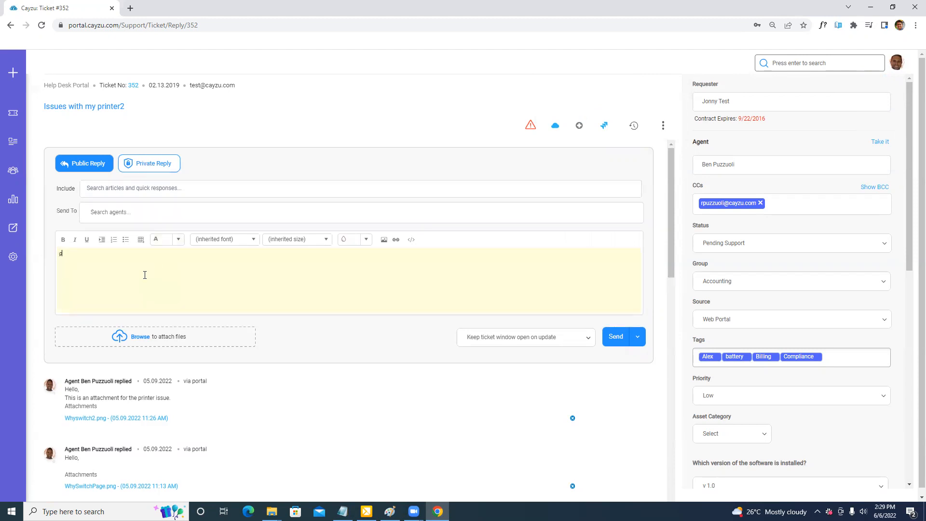
type("private notes.")
left_click(109, 216)
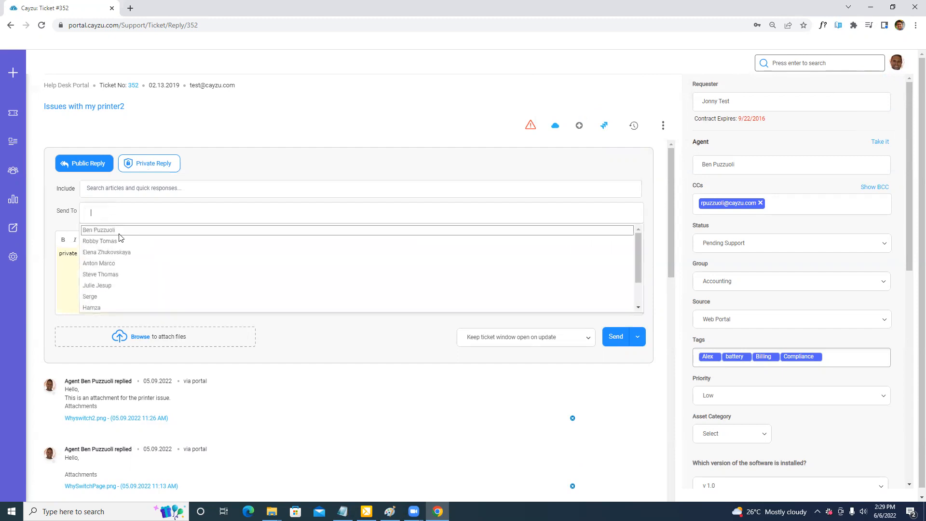
left_click(117, 261)
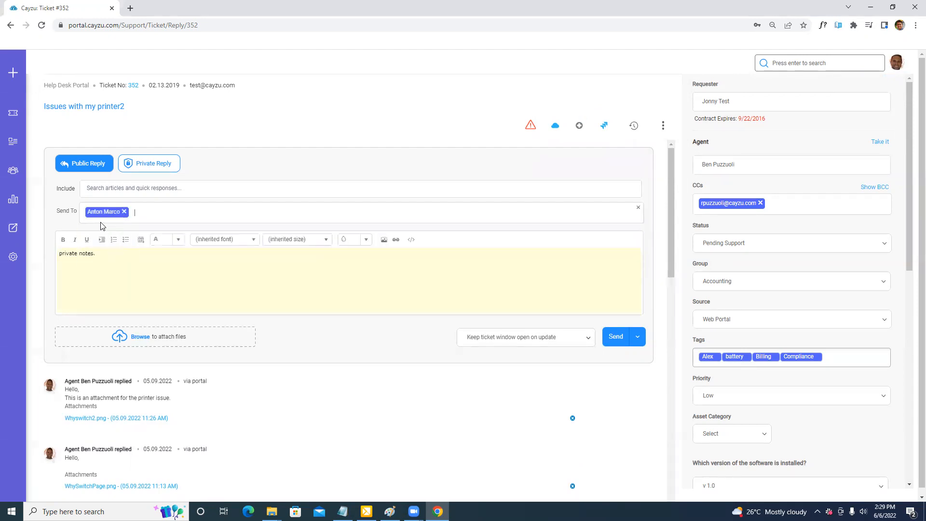
left_click(163, 217)
left_click(124, 272)
Step: Replace the private reply's text with "I need some help with this."
left_click(124, 268)
key("ctrl+a")
key("BackSpace")
type("need some help")
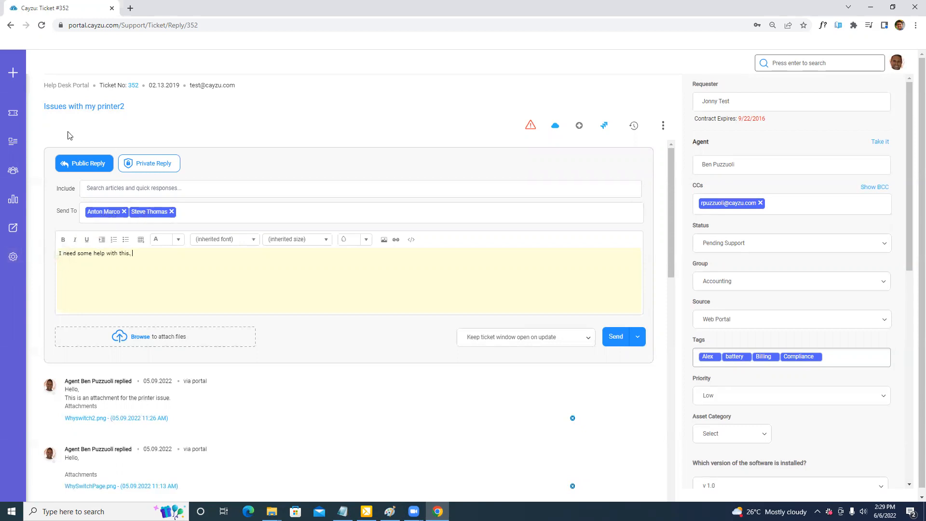
Step: View the ticket list in a separate tab, return to ticket 352 and review the earlier private replies in its conversation
middle_click(13, 112)
left_click(164, 9)
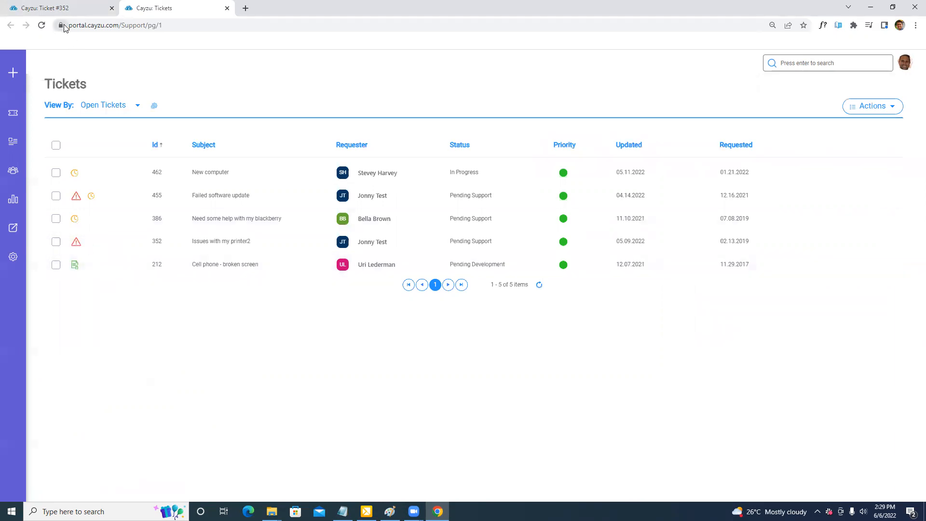
left_click(48, 8)
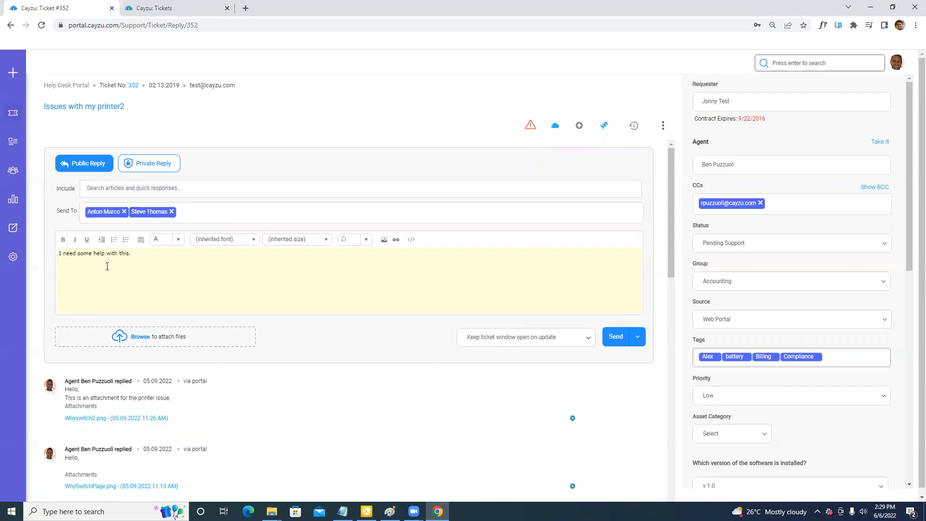
scroll(111, 260, "down", 15)
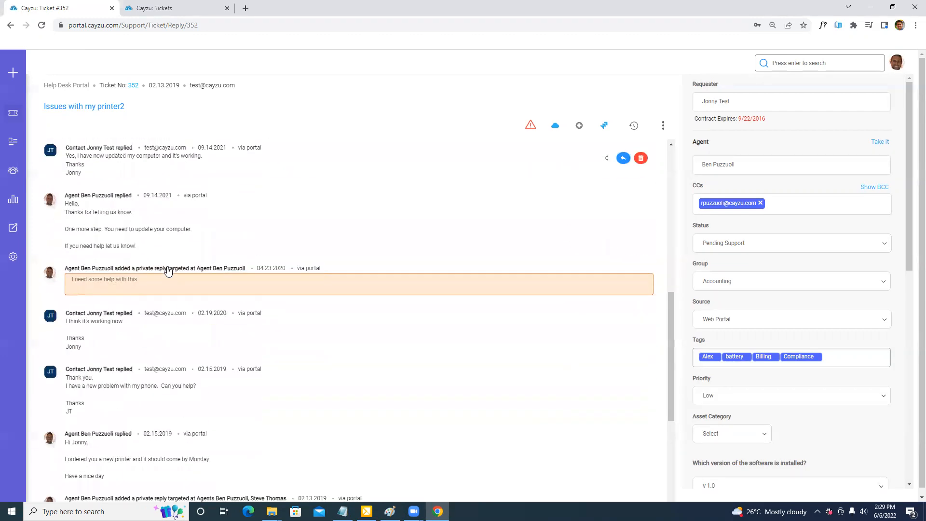
scroll(124, 263, "up", 15)
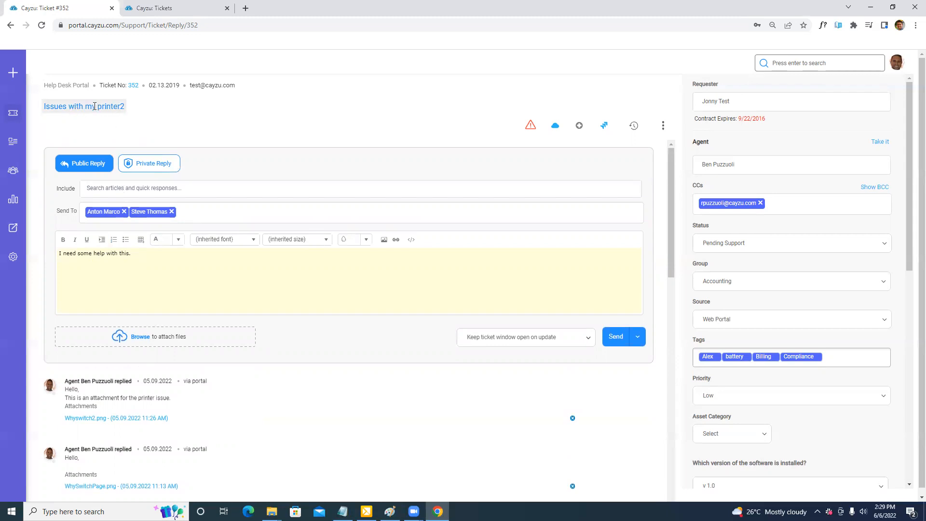
Step: Change the ticket's subject to "Issues with my printer"
left_click(125, 106)
key("BackSpace")
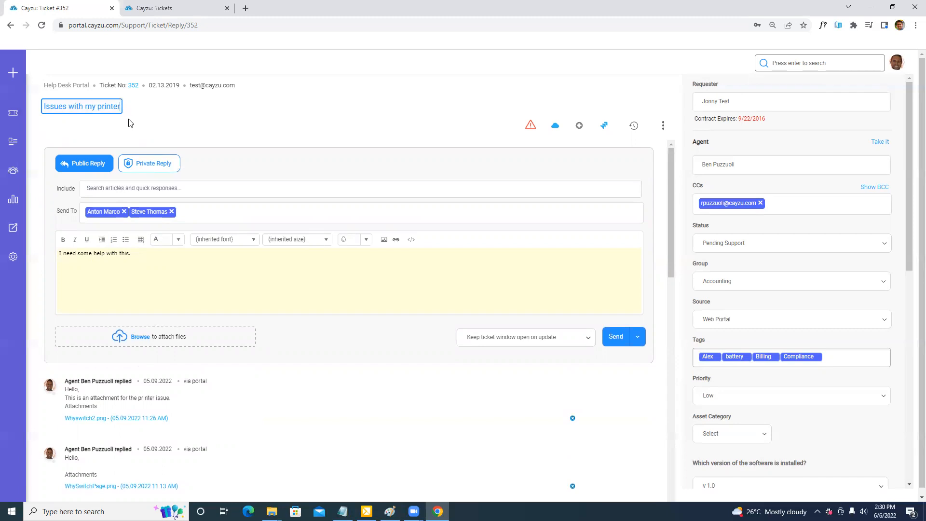
left_click(205, 125)
Step: Examine the requester's contact card, full profile and recent tickets, and return to ticket 352
left_click(555, 127)
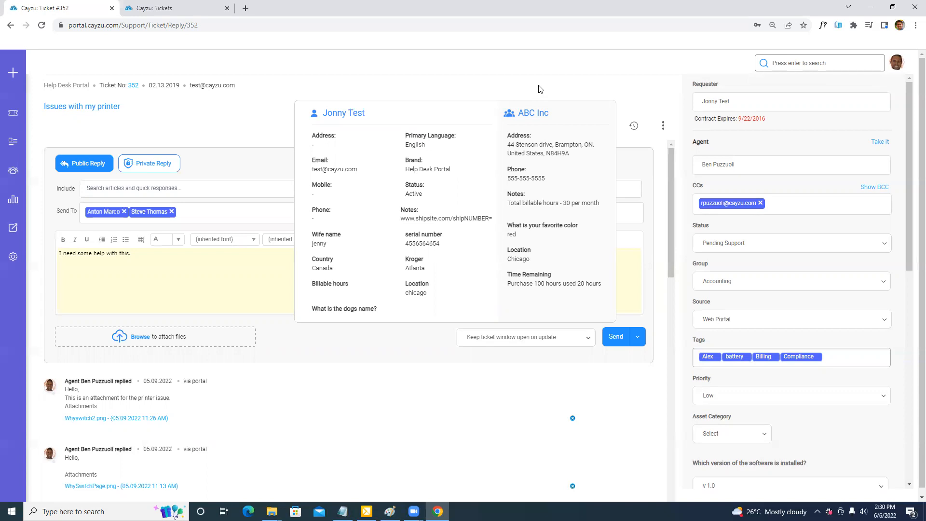
mouse_move(725, 103)
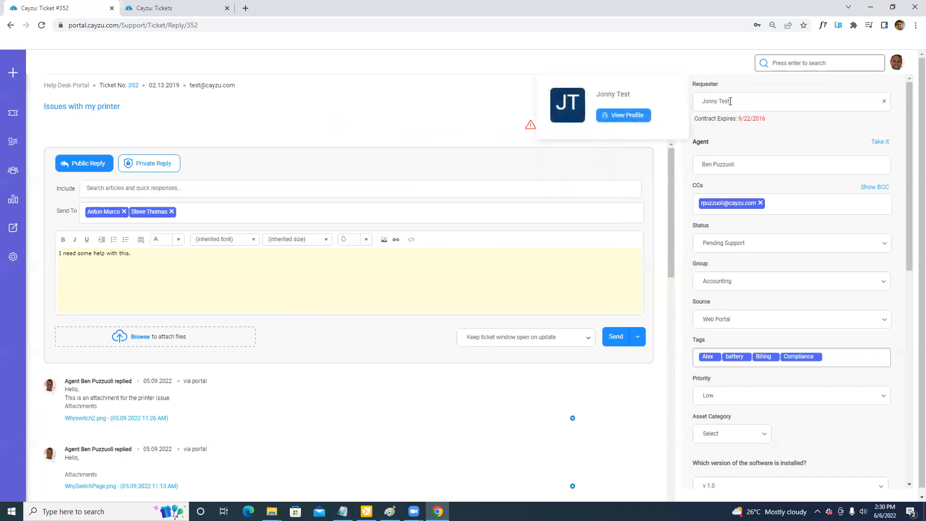
left_click(639, 116)
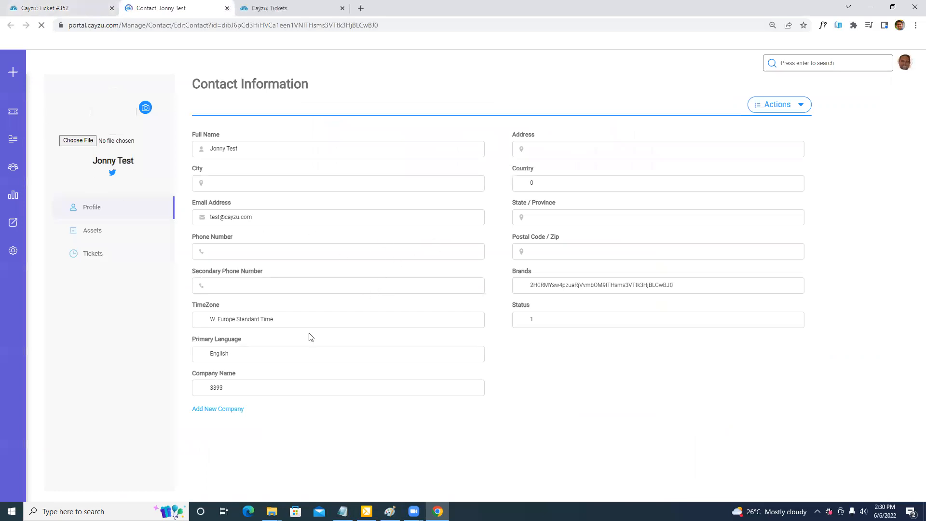
scroll(395, 392, "down", 3)
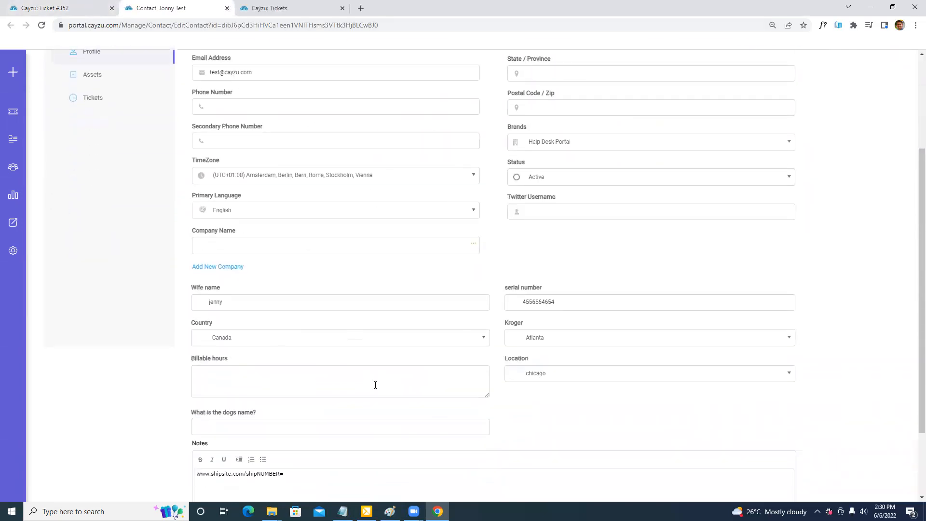
scroll(424, 347, "up", 3)
left_click(91, 243)
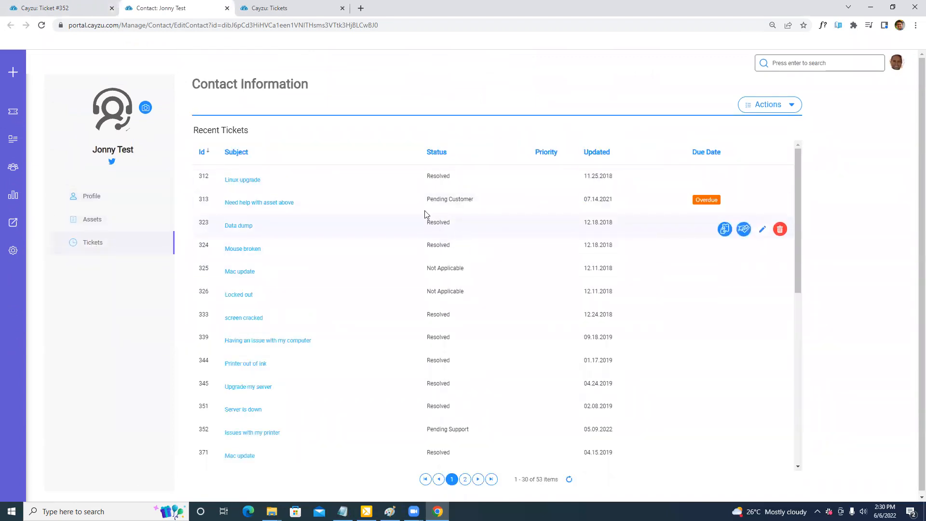
left_click(52, 4)
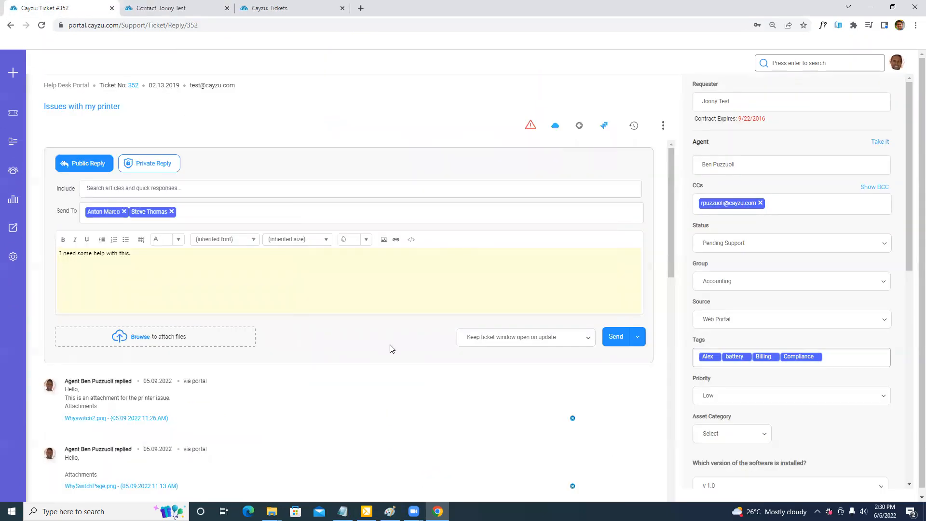
left_click(662, 125)
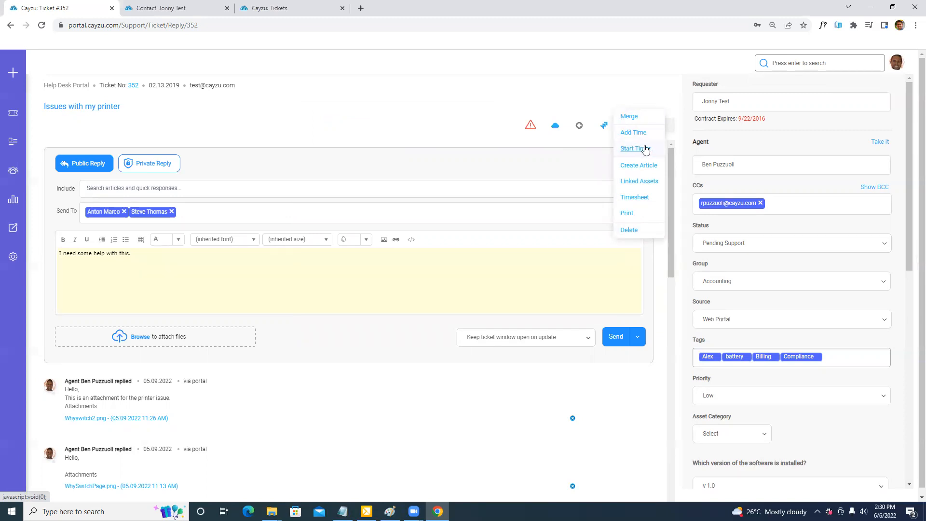
left_click(472, 110)
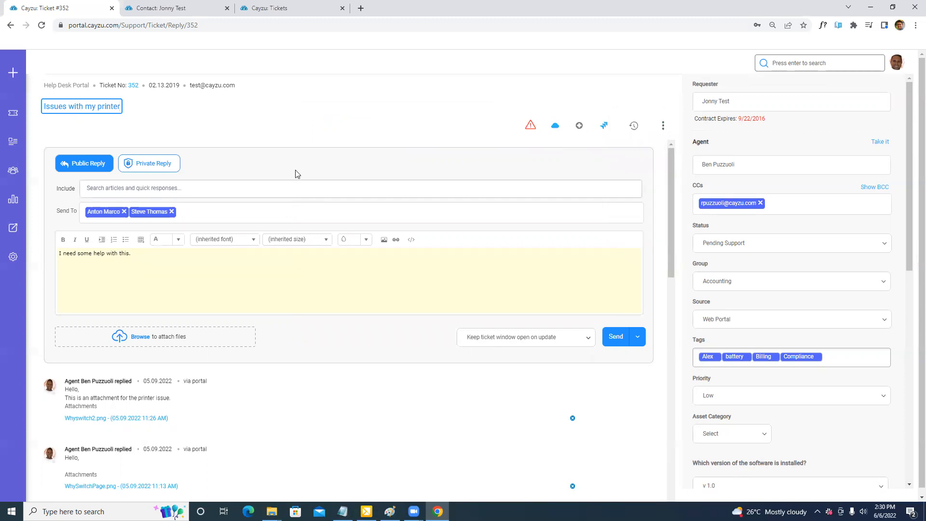
Step: Try splitting the contact's reply about a phone problem into a ticket with the subject "Issues with my phone", and close the split settings unsaved
scroll(264, 227, "down", 4)
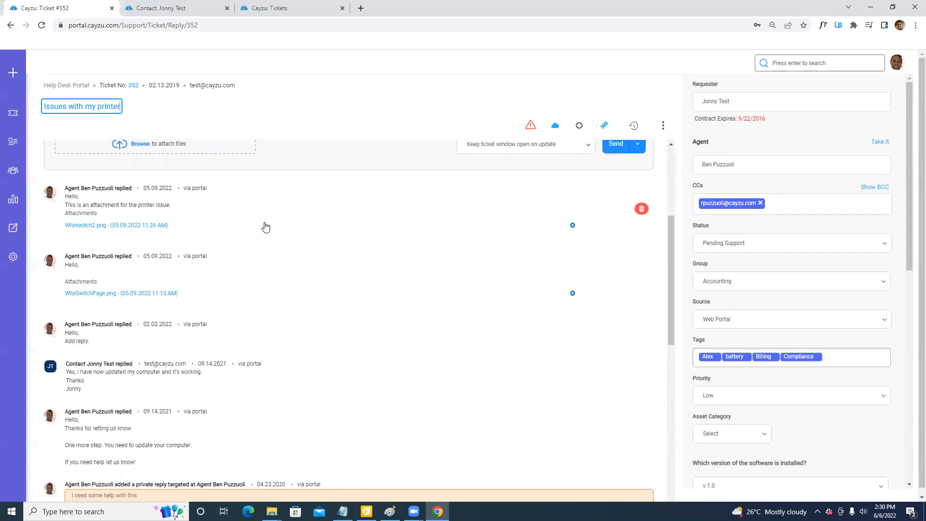
scroll(183, 243, "down", 4)
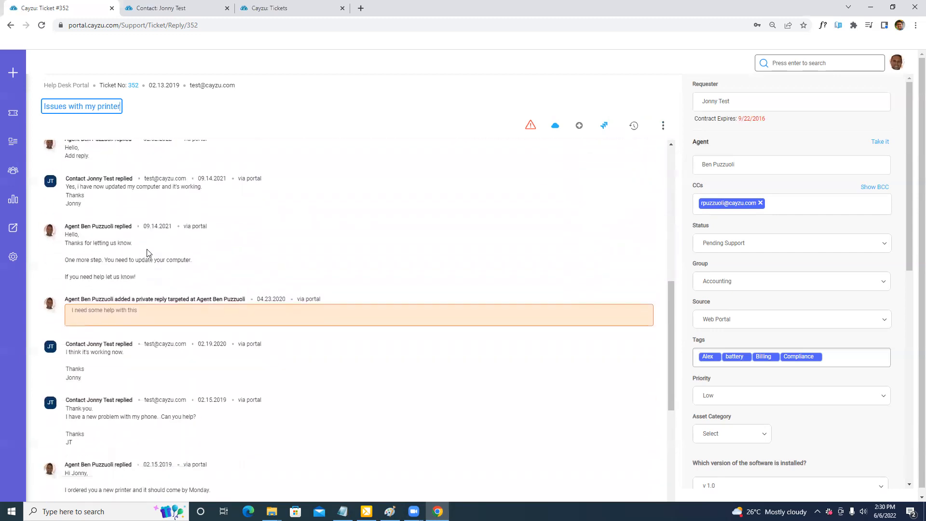
scroll(129, 326, "down", 2)
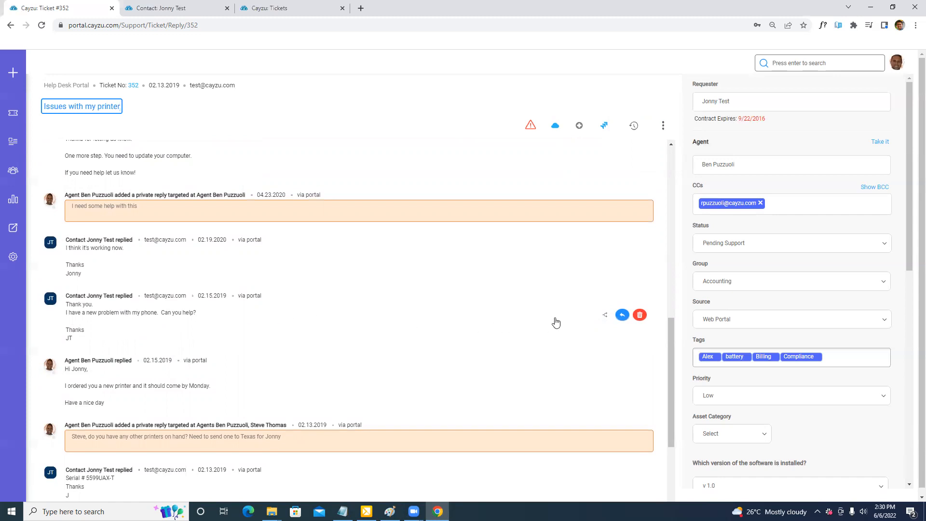
left_click(602, 316)
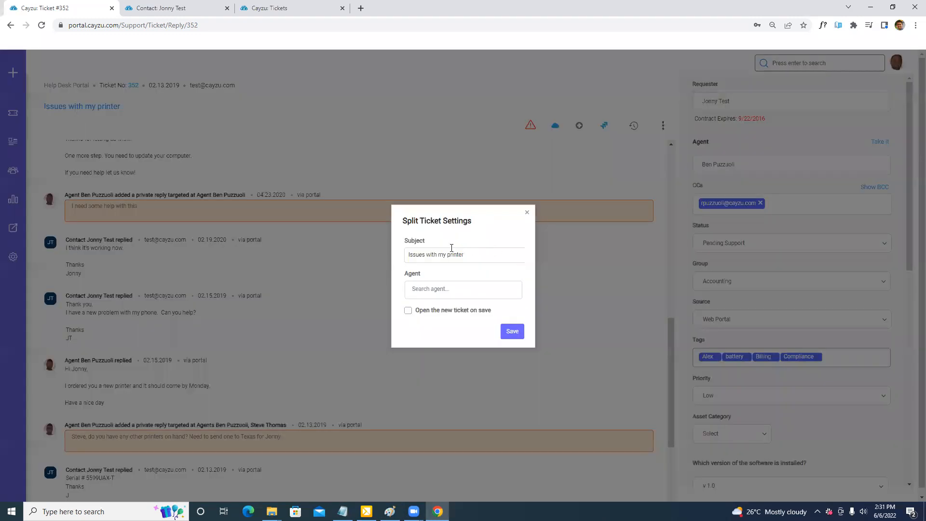
left_click_drag(471, 256, 447, 257)
key("BackSpace")
type("phone")
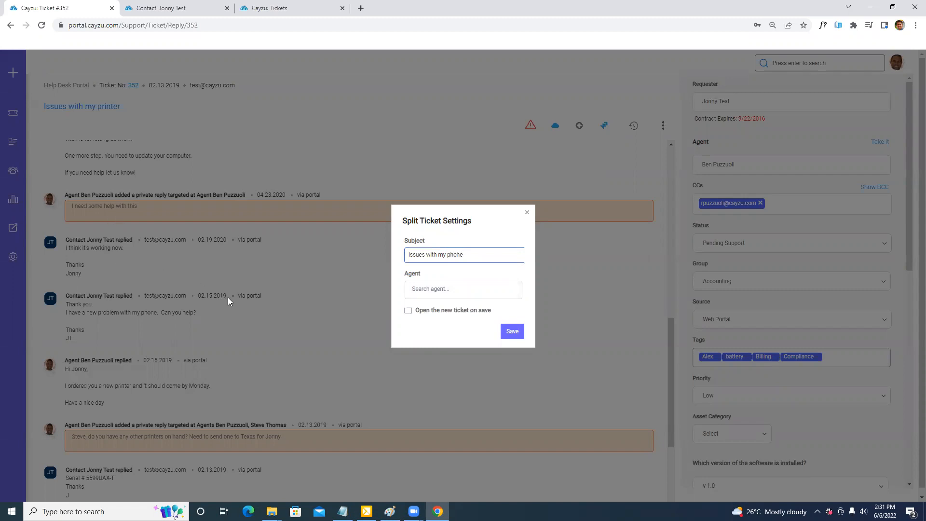
left_click(526, 213)
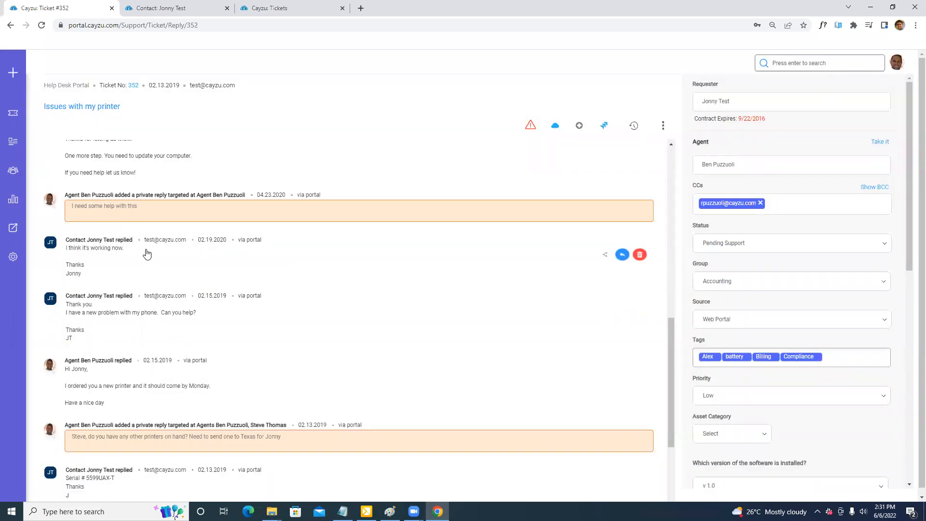
Step: Try forwarding the contact's "I think it's working now." reply to an outside representative with a note requesting a new printer, and close the form unsent
left_click(622, 255)
left_click(358, 191)
type("re")
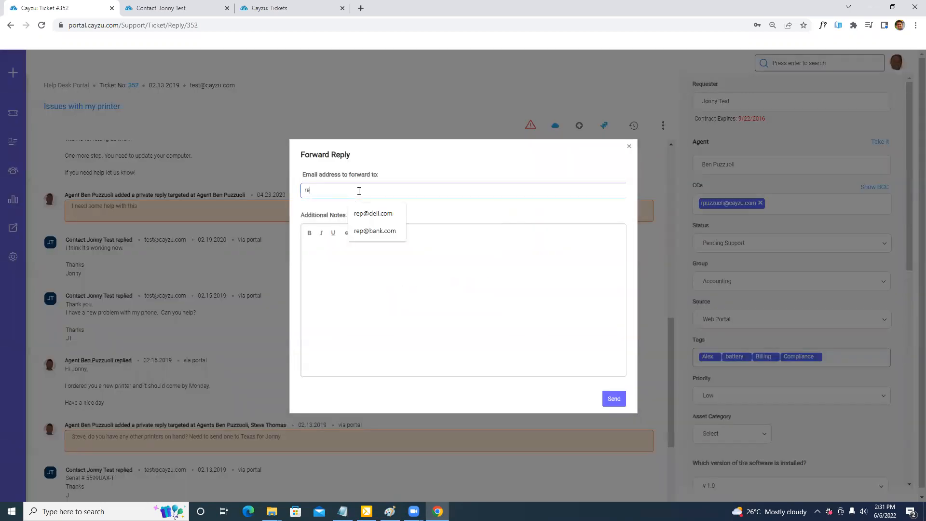
left_click(371, 207)
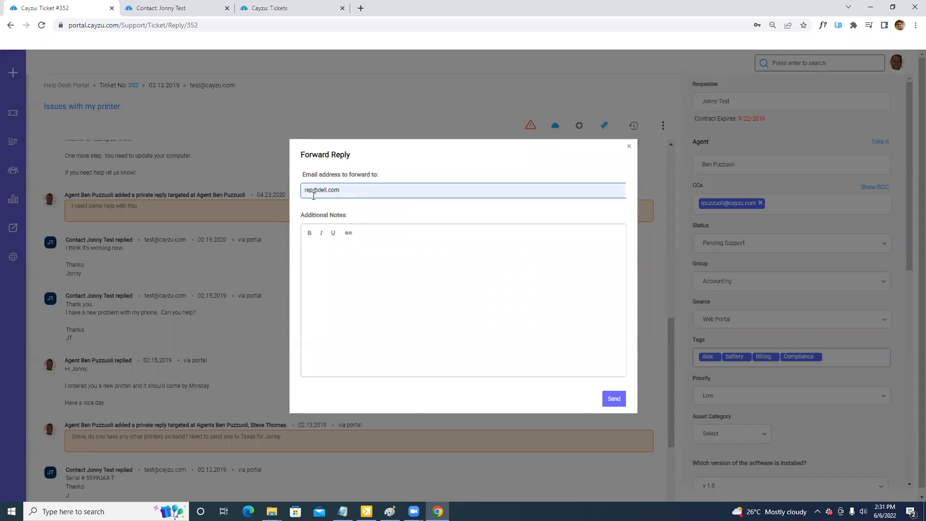
left_click(333, 269)
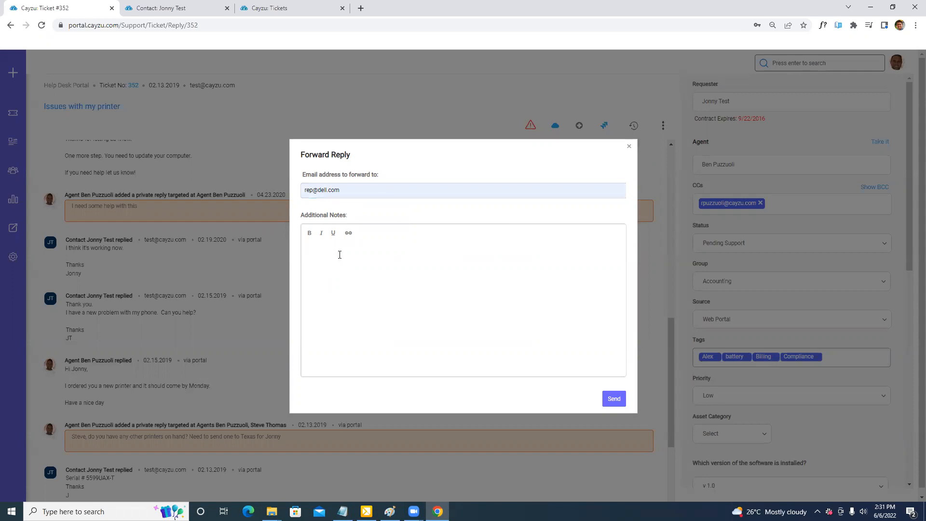
type("new printer please send ag")
left_click(629, 145)
Step: Review the private replies in ticket 352 and the drafted private message, and return to the public reply draft
scroll(364, 233, "up", 2)
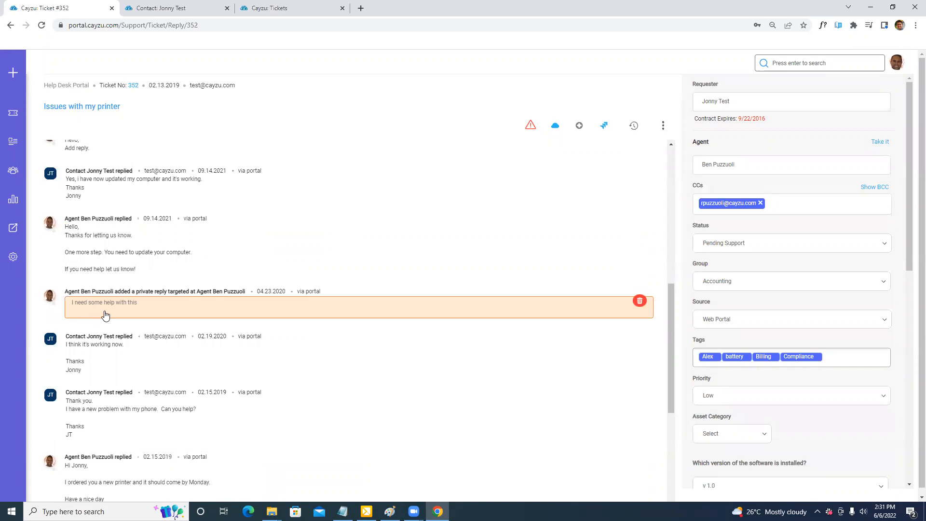
left_click(189, 300)
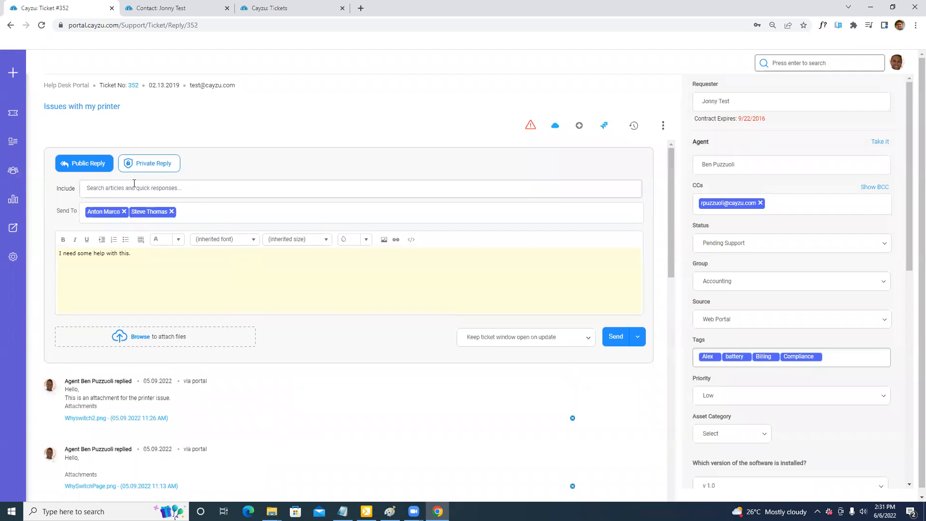
left_click(79, 164)
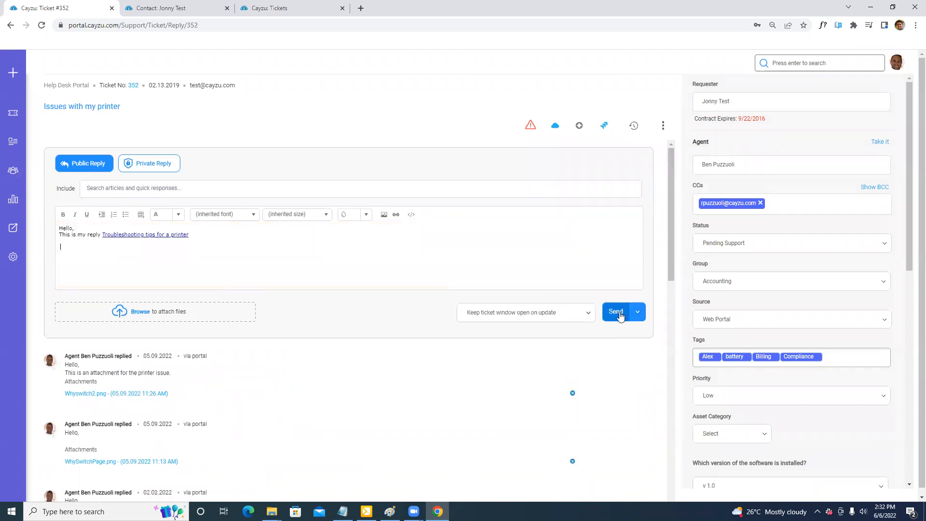
Step: Open ticket 386, "Need some help with my blackberry", from the ticket list and set its status to Pending Development
left_click(13, 113)
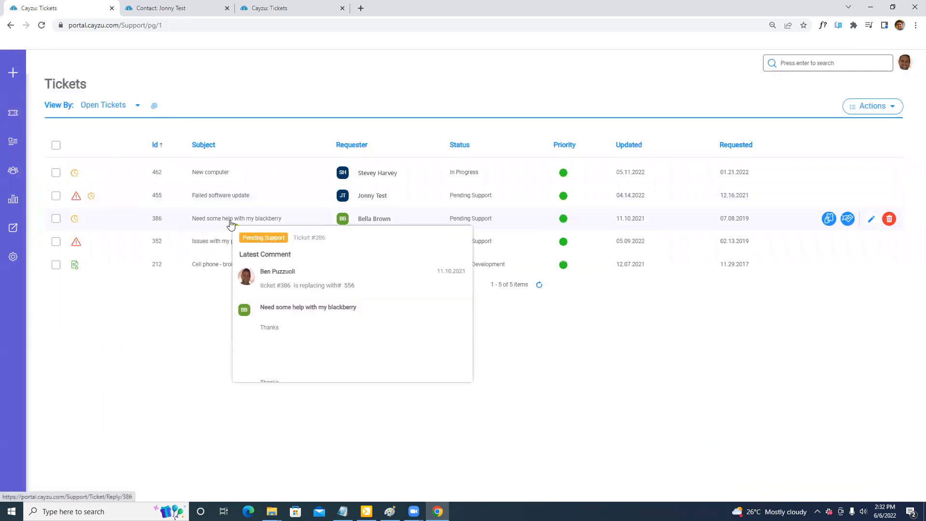
left_click(217, 219)
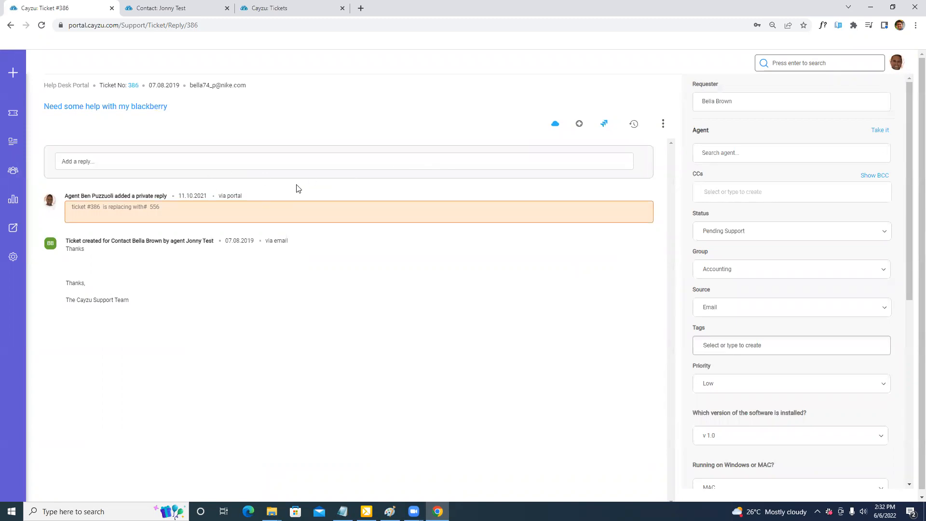
left_click(726, 269)
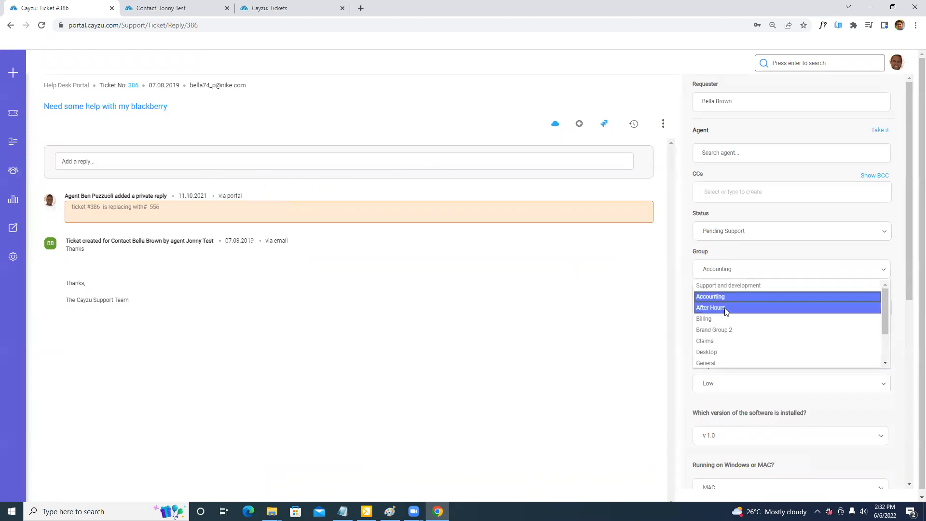
left_click(747, 258)
left_click(735, 235)
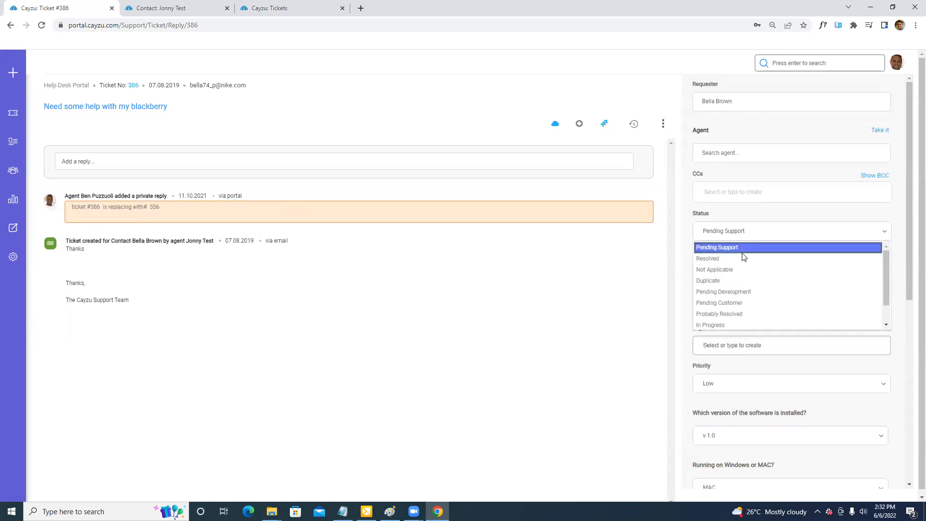
left_click(741, 291)
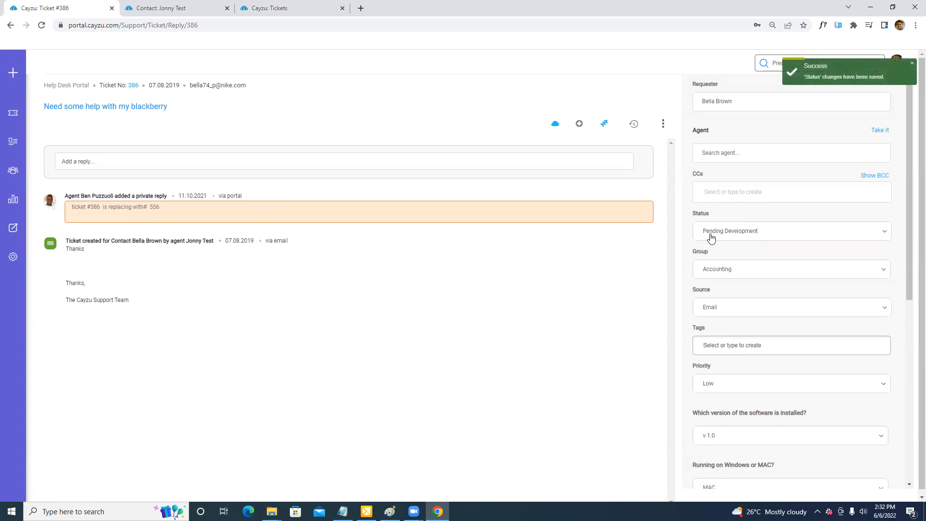
Step: Draft a public reply on ticket 386 with the text "to reply." below the greeting
left_click(475, 164)
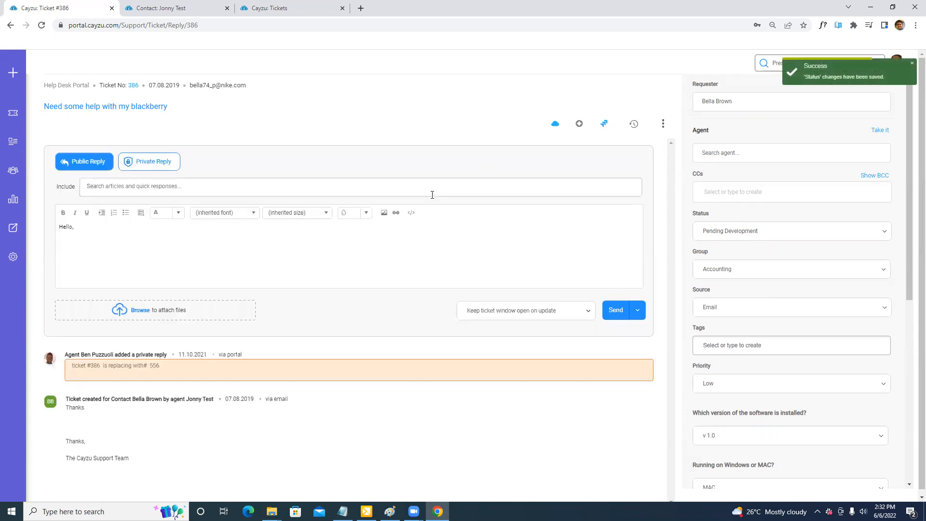
type("to reply.")
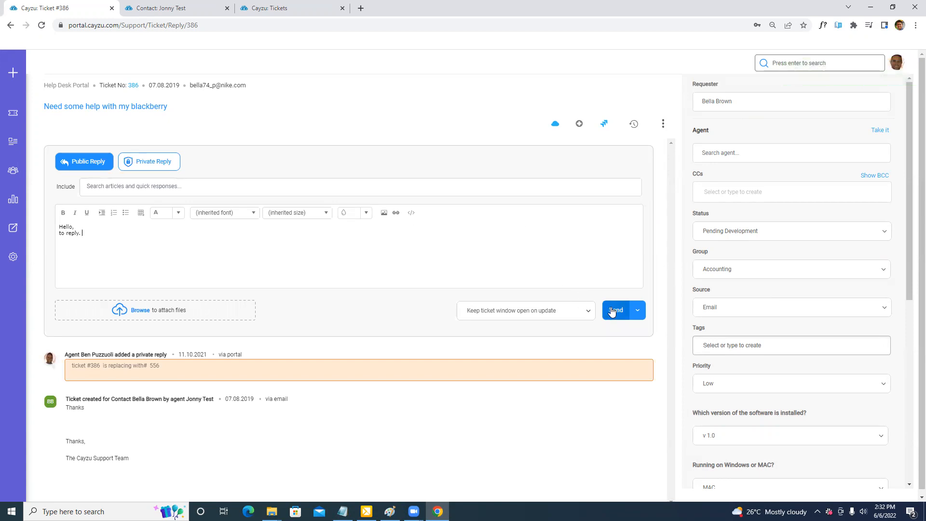
Step: Set ticket 386's status to Pending Customer and check the options for sending the reply with a status change, without sending
left_click(735, 232)
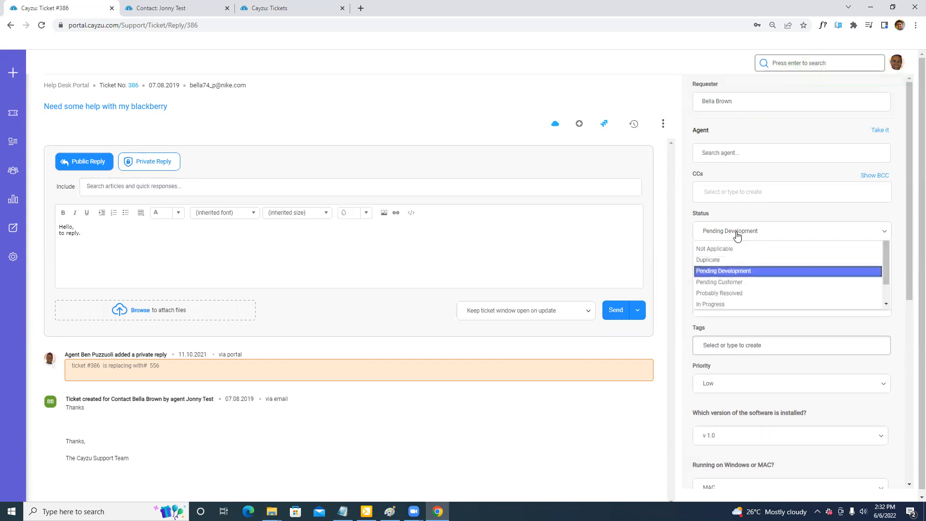
scroll(741, 267, "up", 1)
left_click(741, 303)
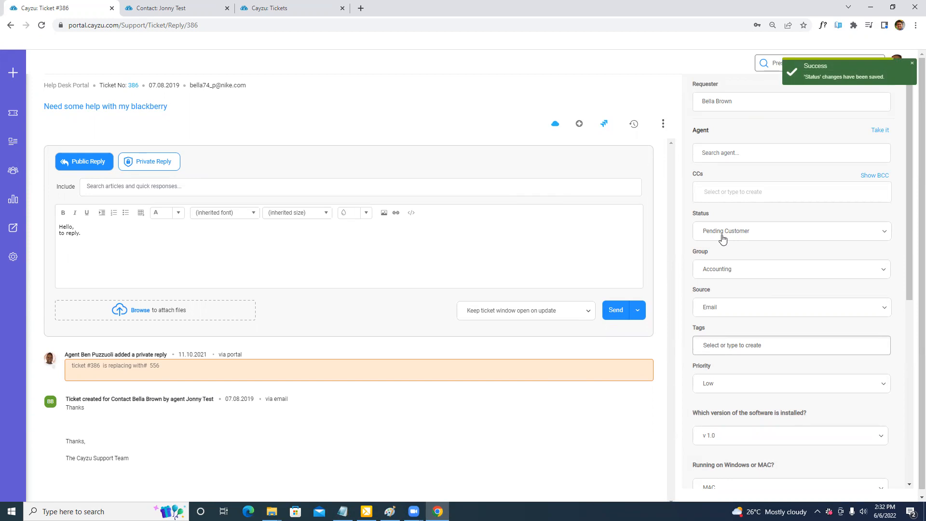
left_click(637, 310)
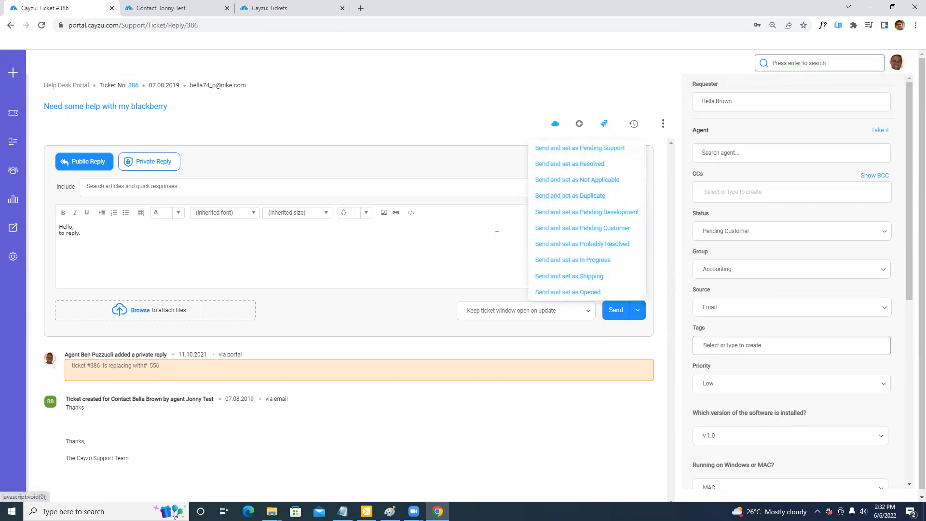
left_click(432, 112)
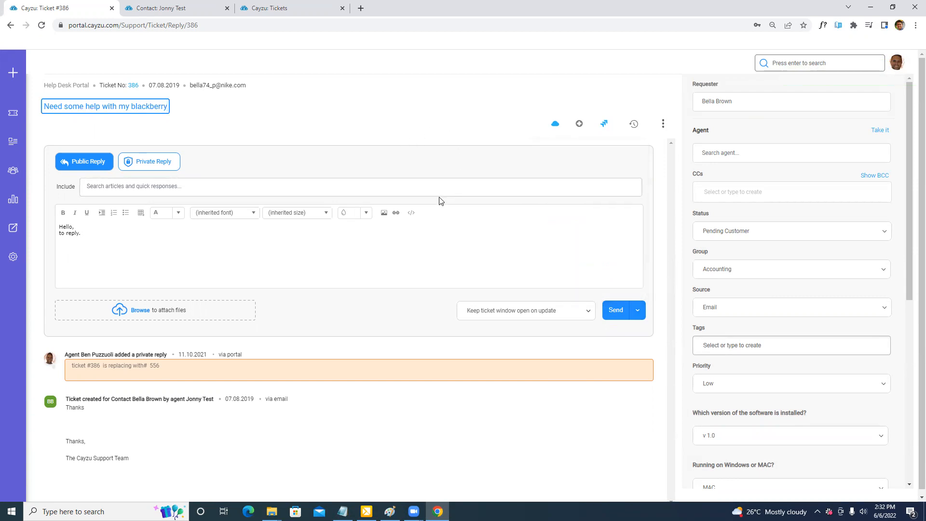